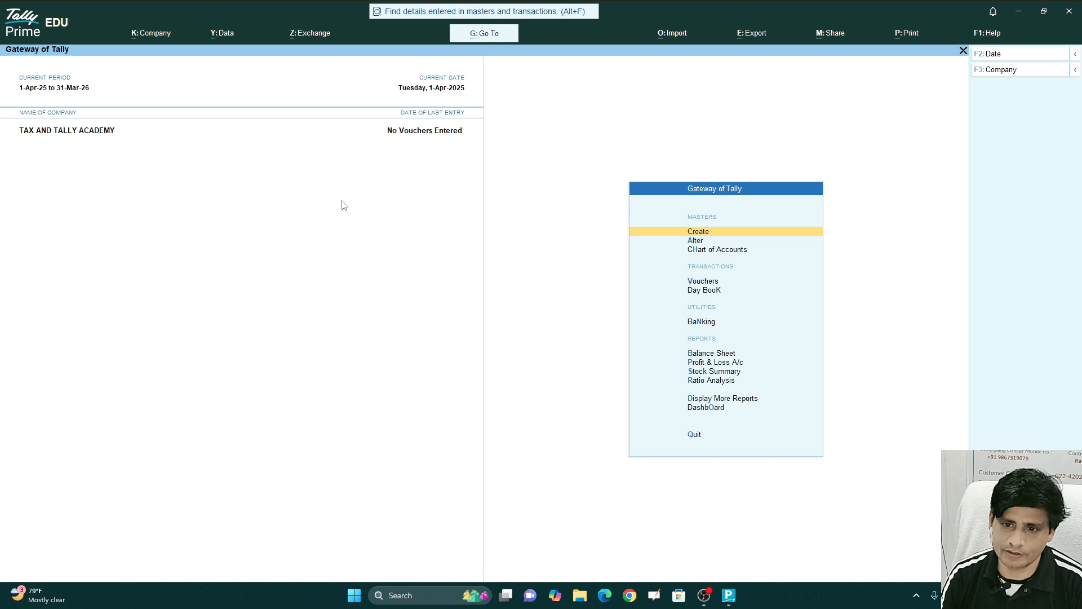
Step: Open the creation form for a new unit of measure among the inventory masters
key(Down)
key(Up)
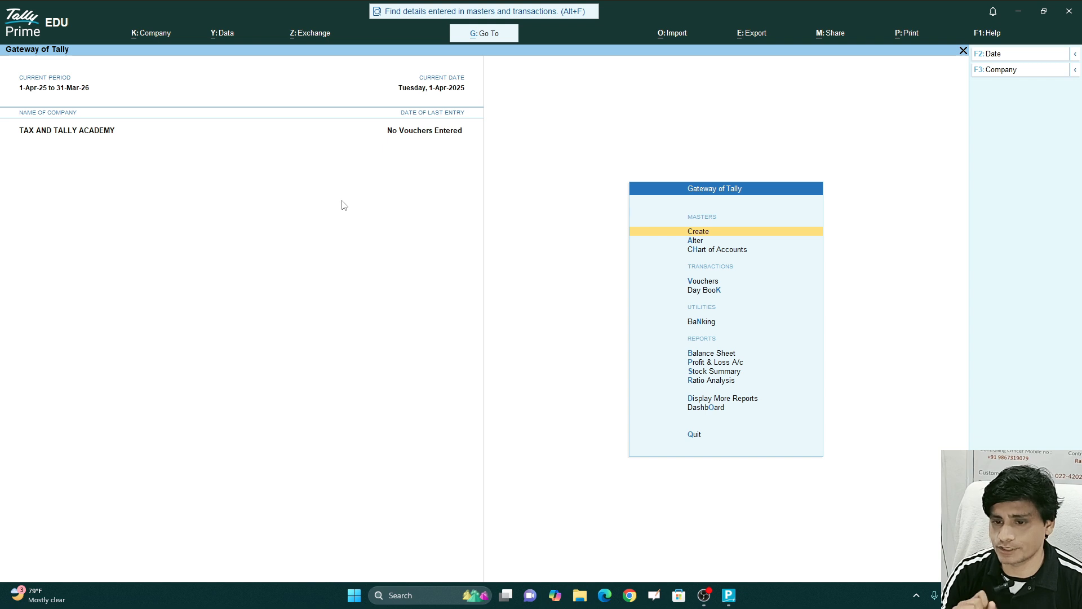
key(Return)
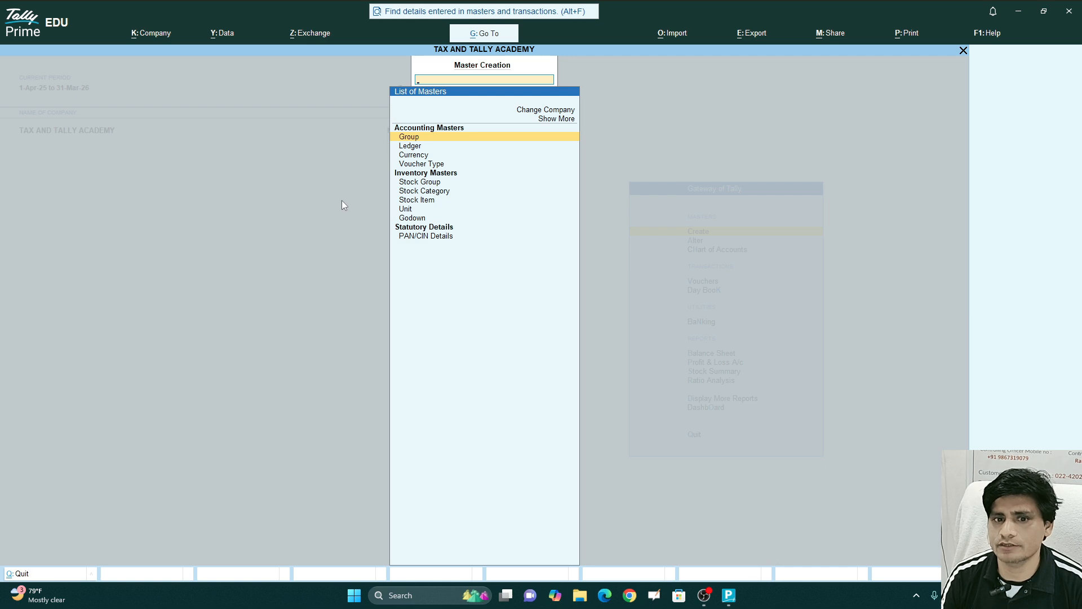
key(Down)
key(Down)
key(Down)
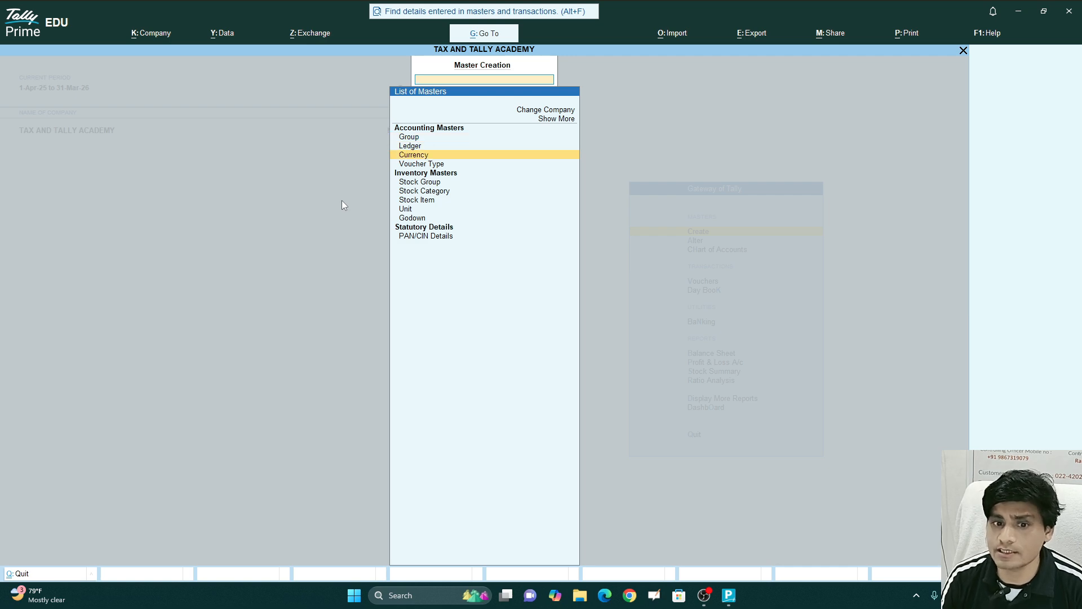
key(Down)
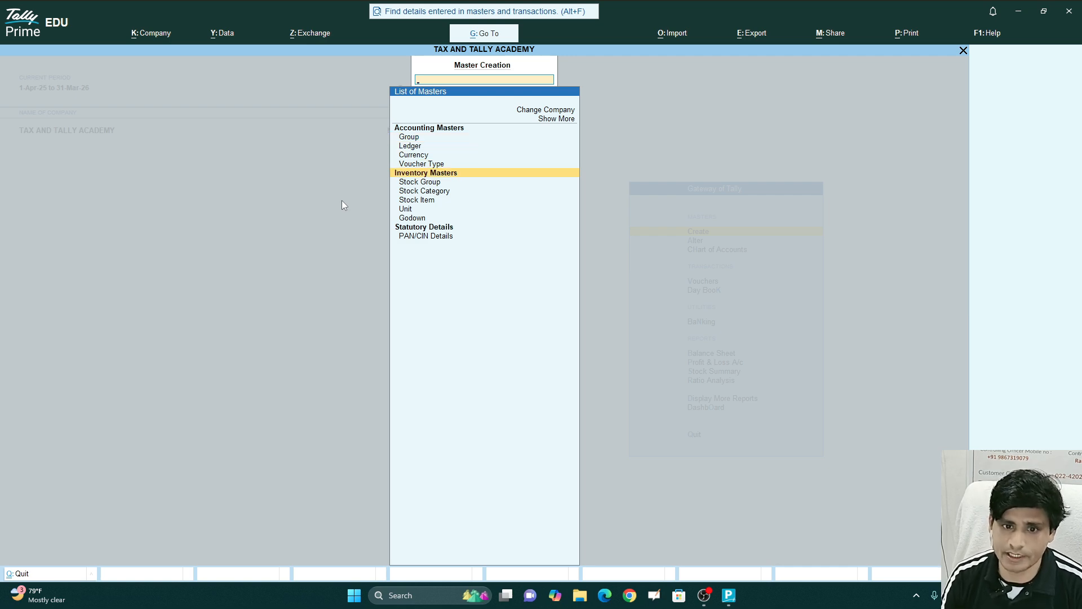
key(Down)
key(Down)
key(Down)
key(Down)
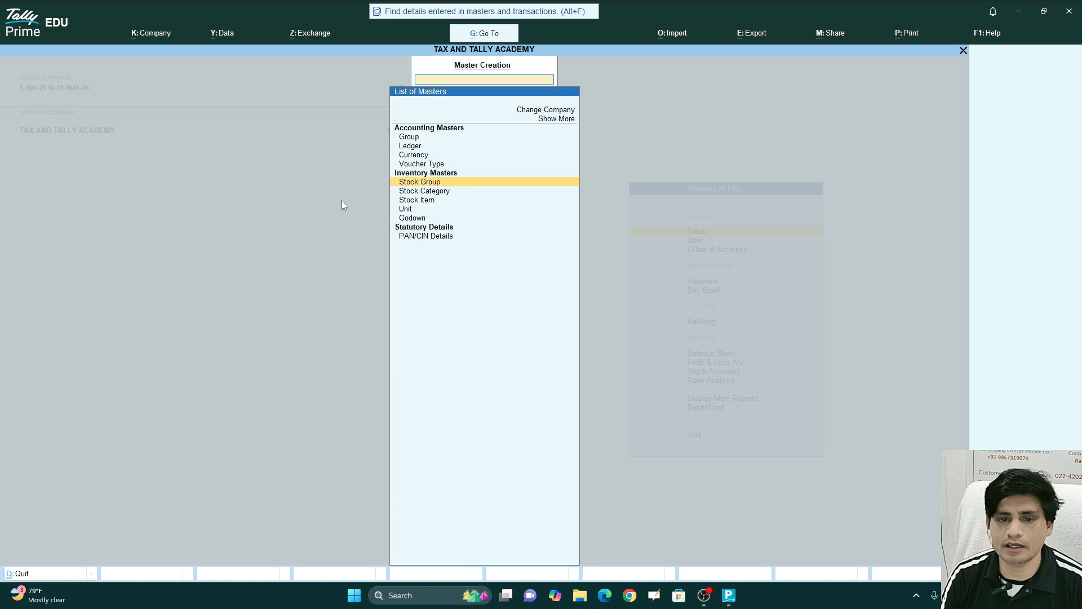
key(Up)
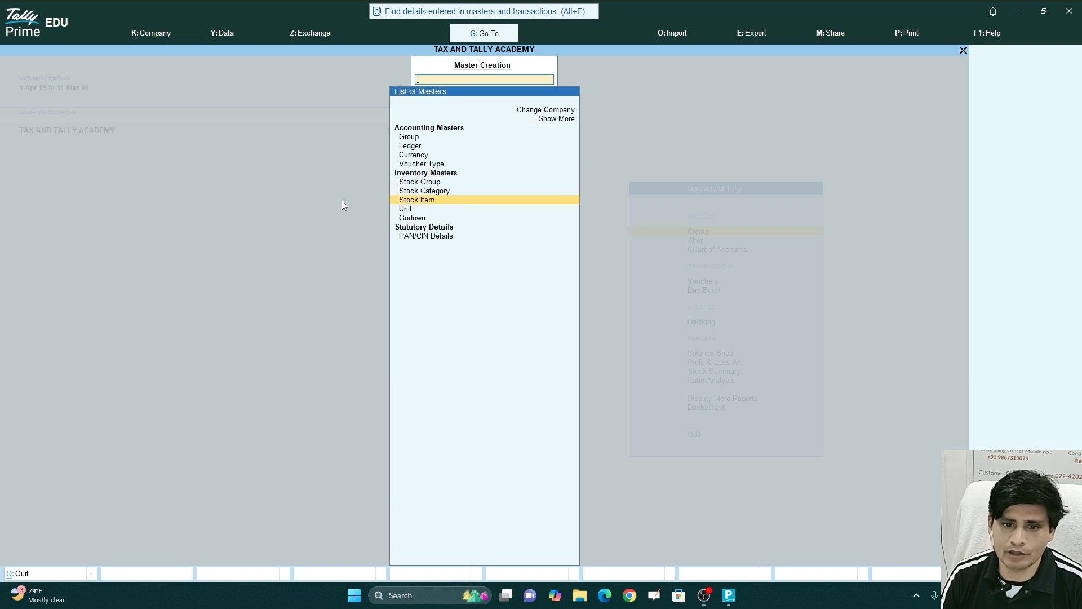
key(Up)
key(Down)
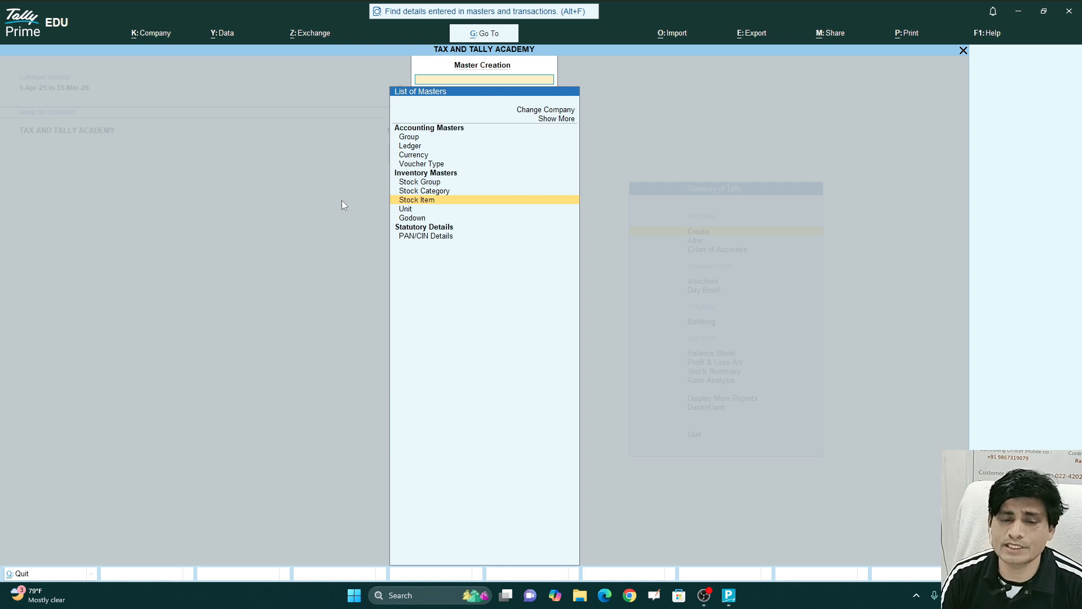
key(Down)
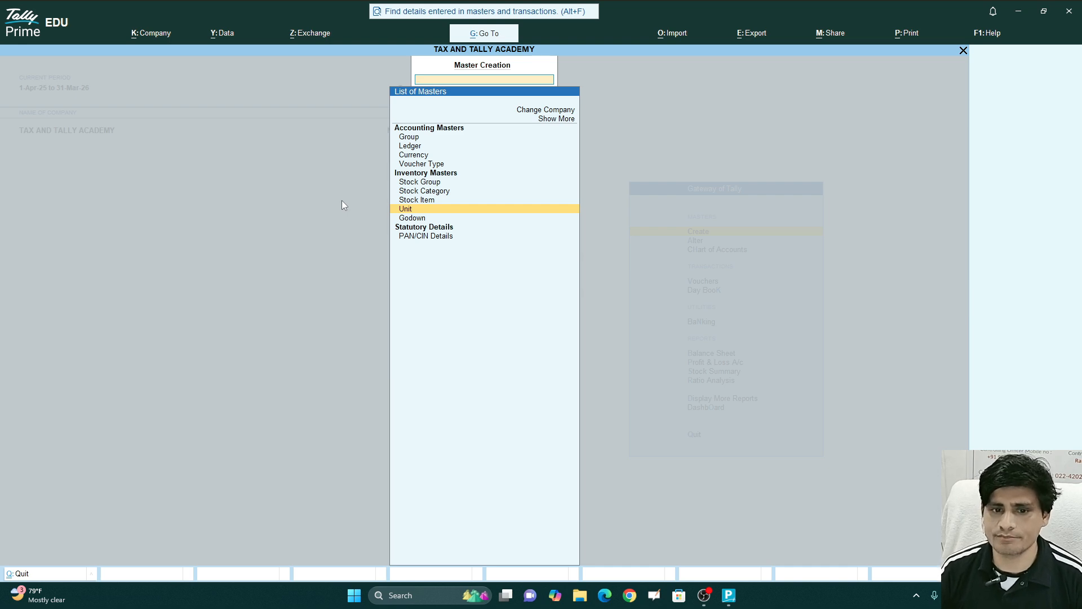
key(Return)
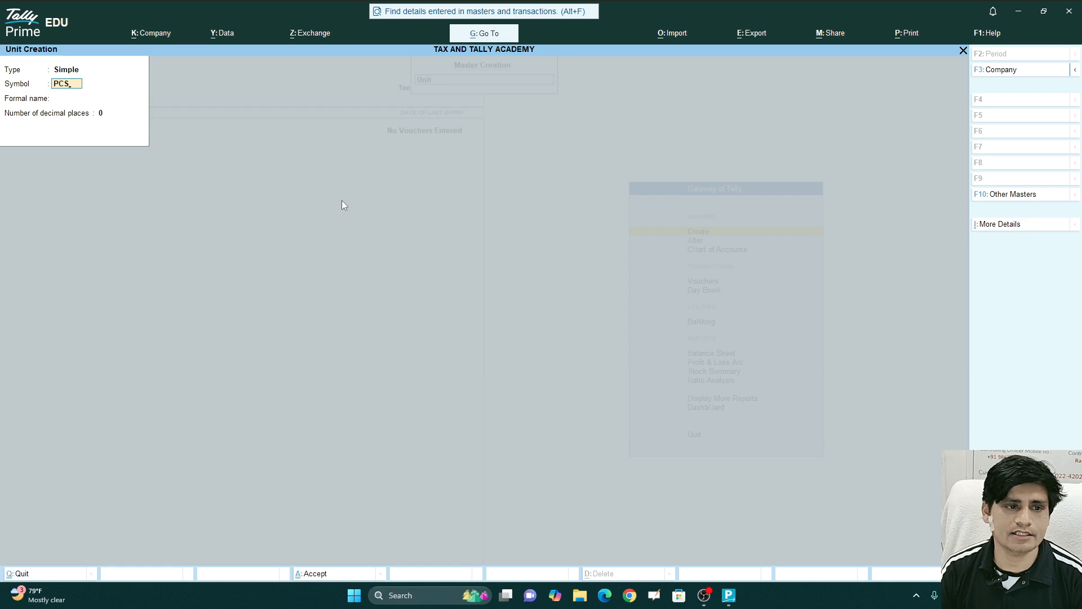
Step: Create the simple unit with symbol PCS, formal name PIECES and 0 decimal places, and return to the list of masters
key(Return)
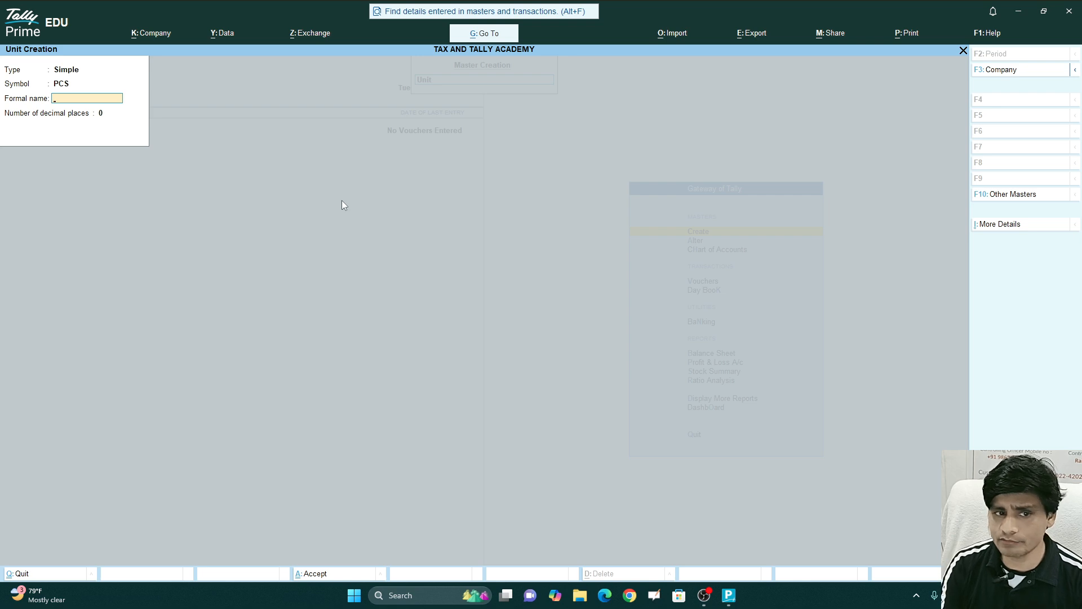
text(PIE)
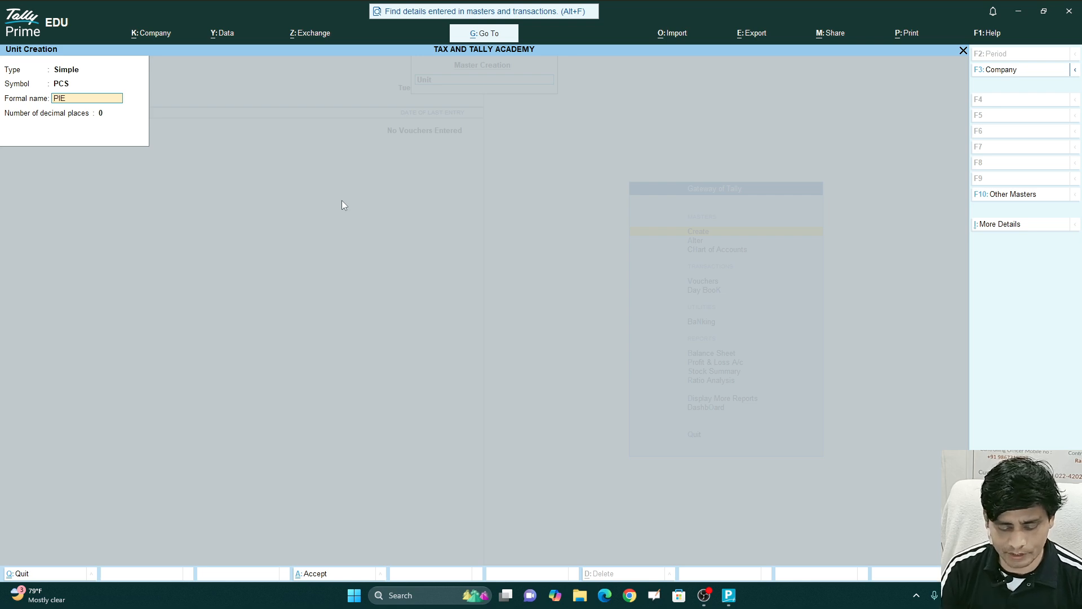
text(CES)
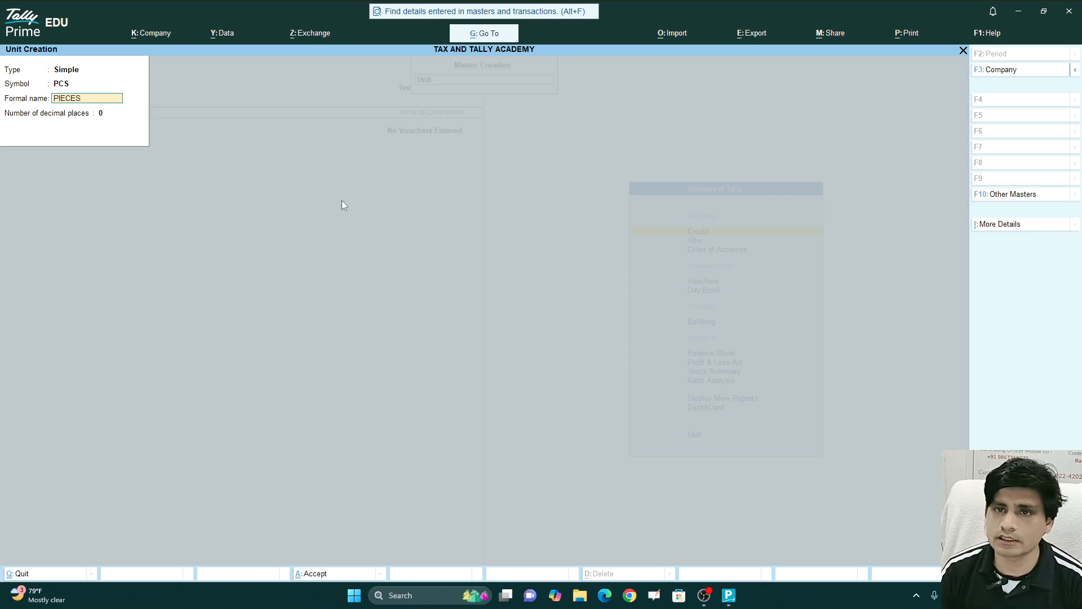
key(Return)
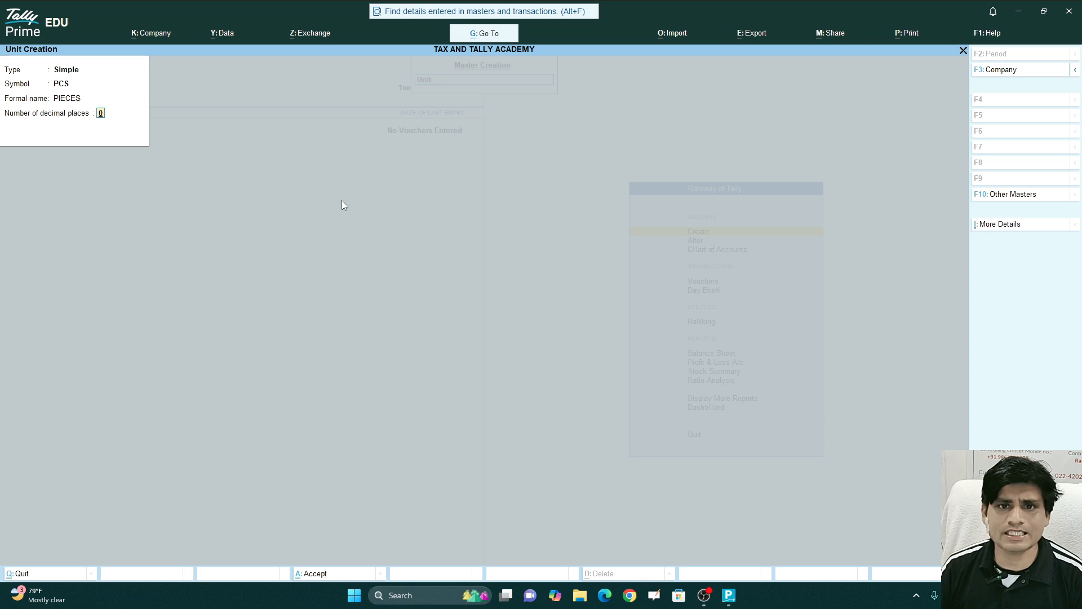
key(Return)
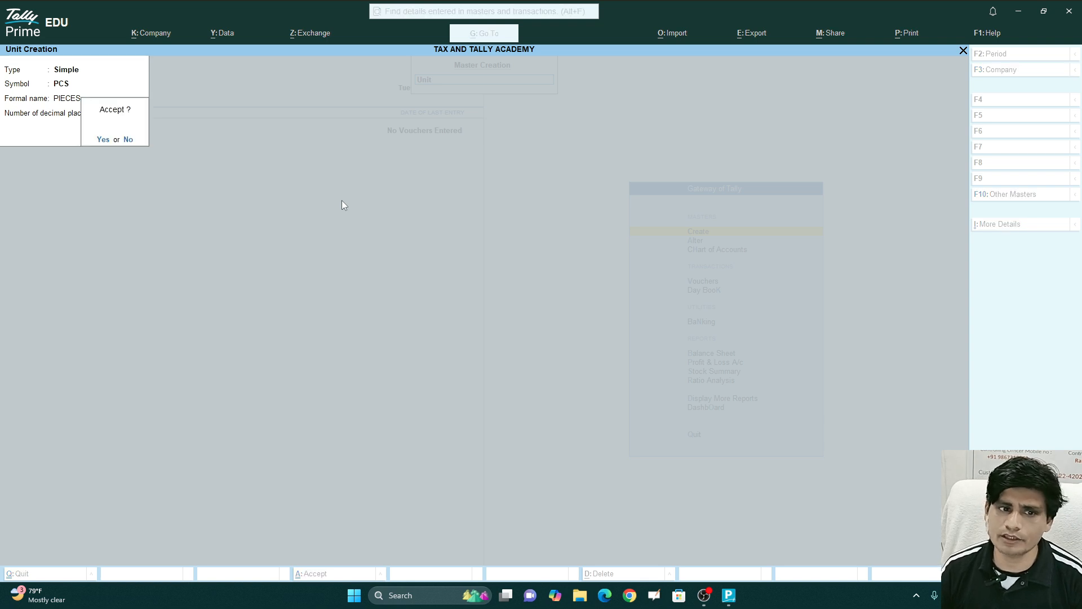
key(Return)
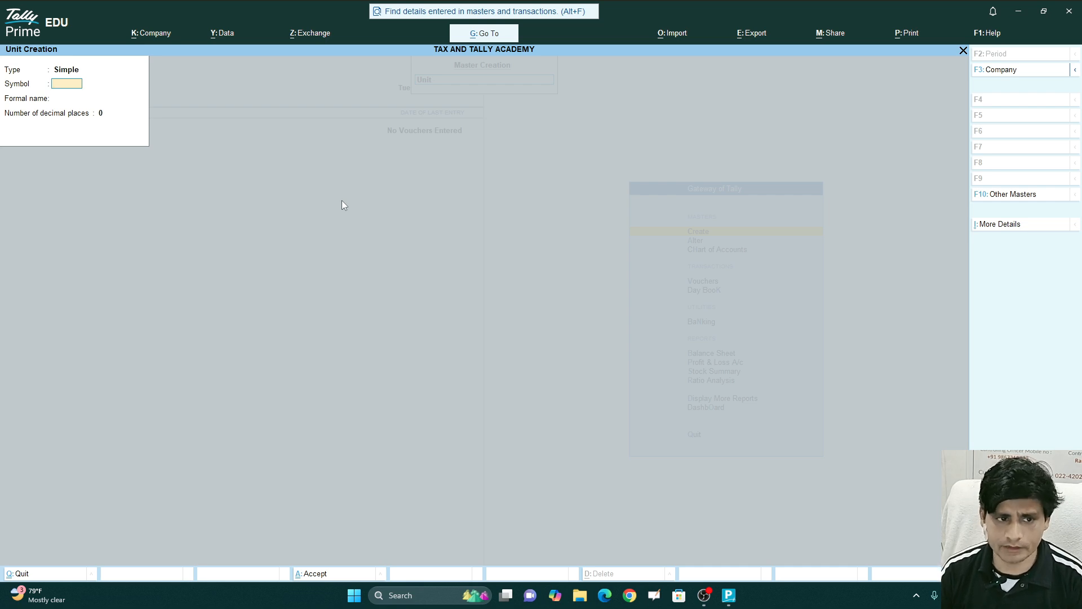
key(Escape)
key(Return)
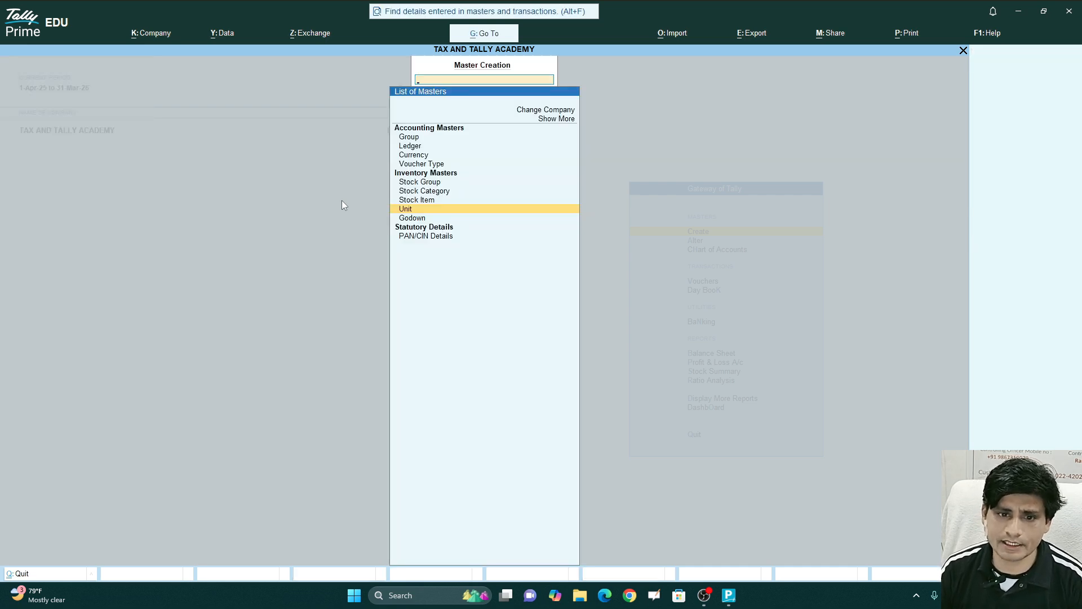
Step: Start a new stock item named PARLE - G (10), without an alias, under the Primary group
key(Up)
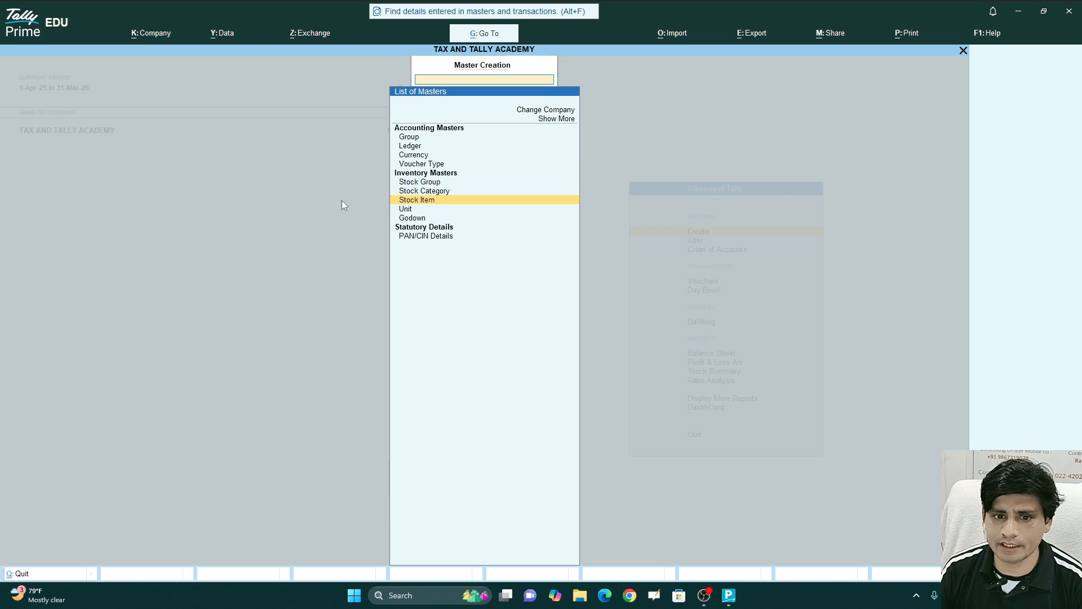
key(Return)
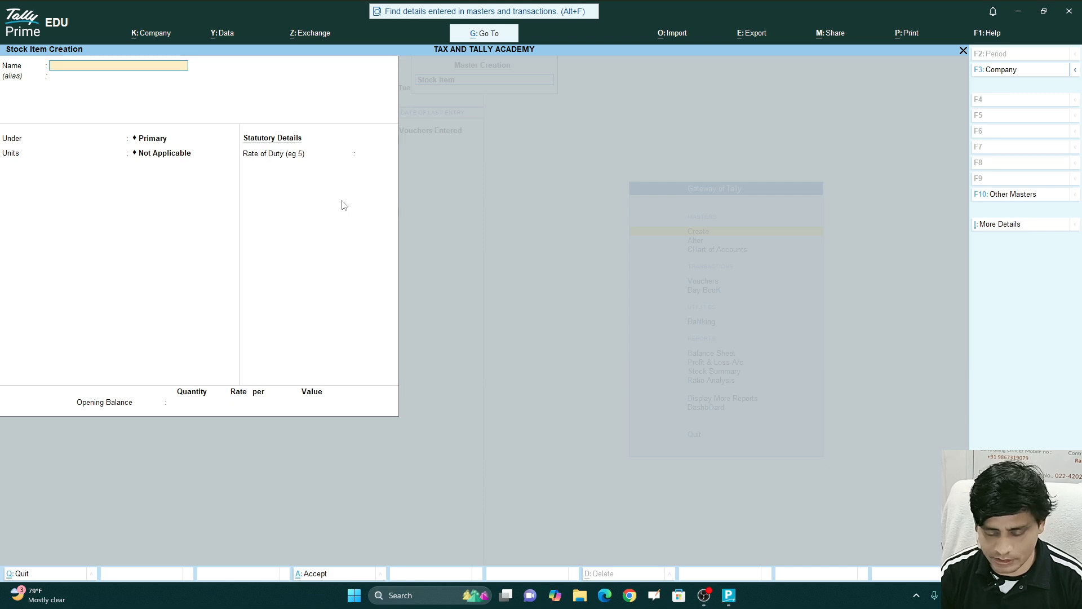
text(RLE -)
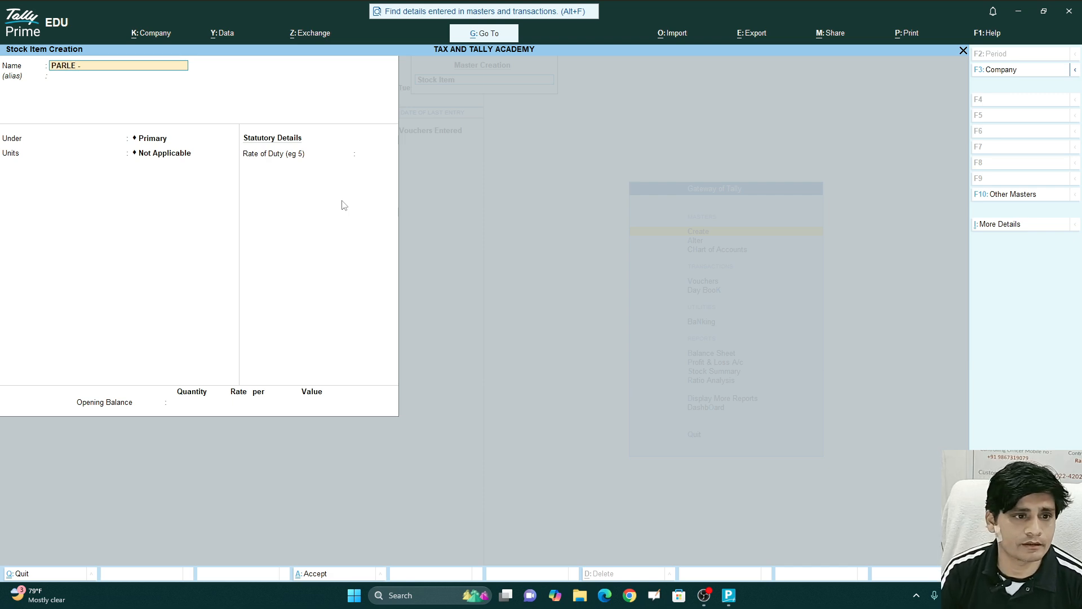
text( G (10)
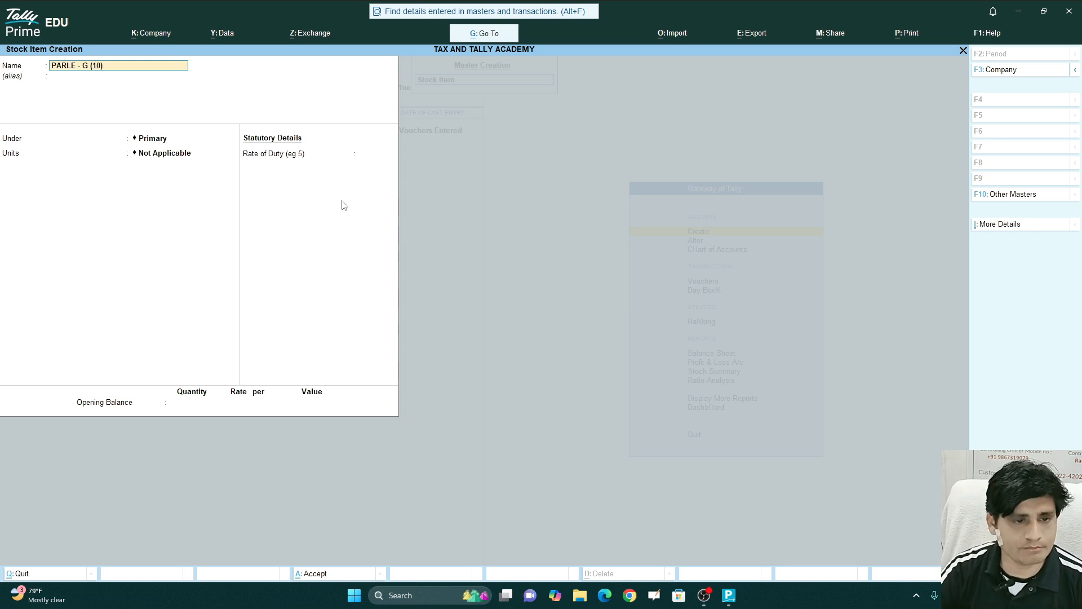
key(Return)
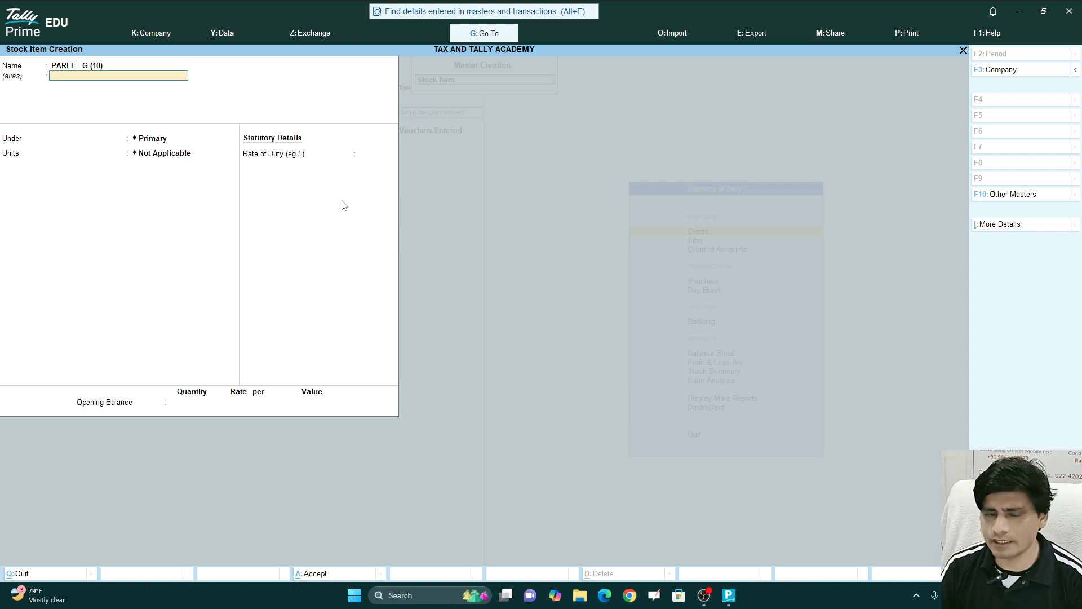
key(Return)
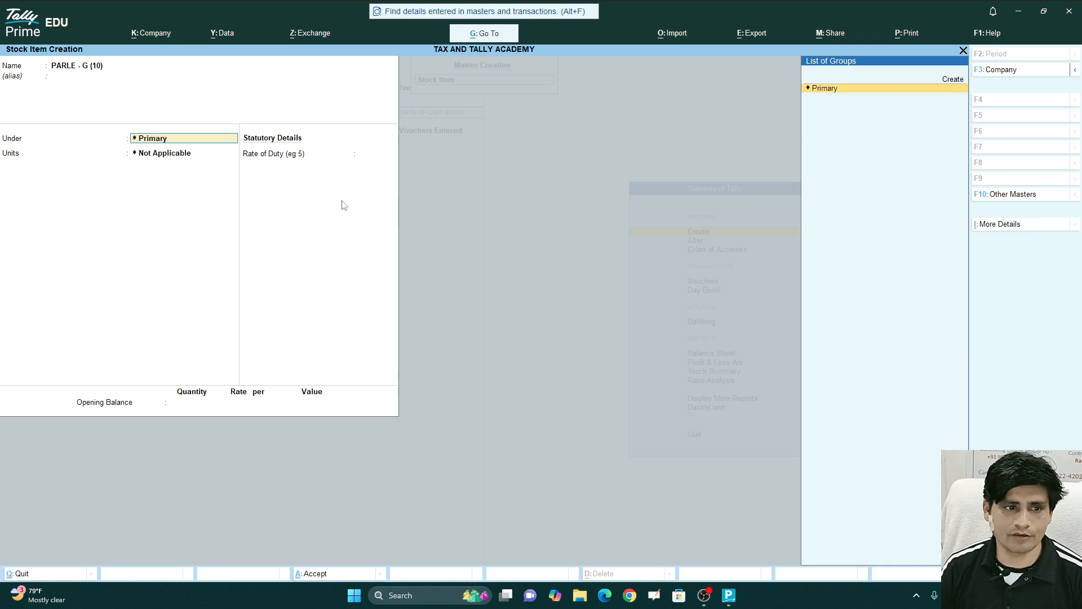
key(Return)
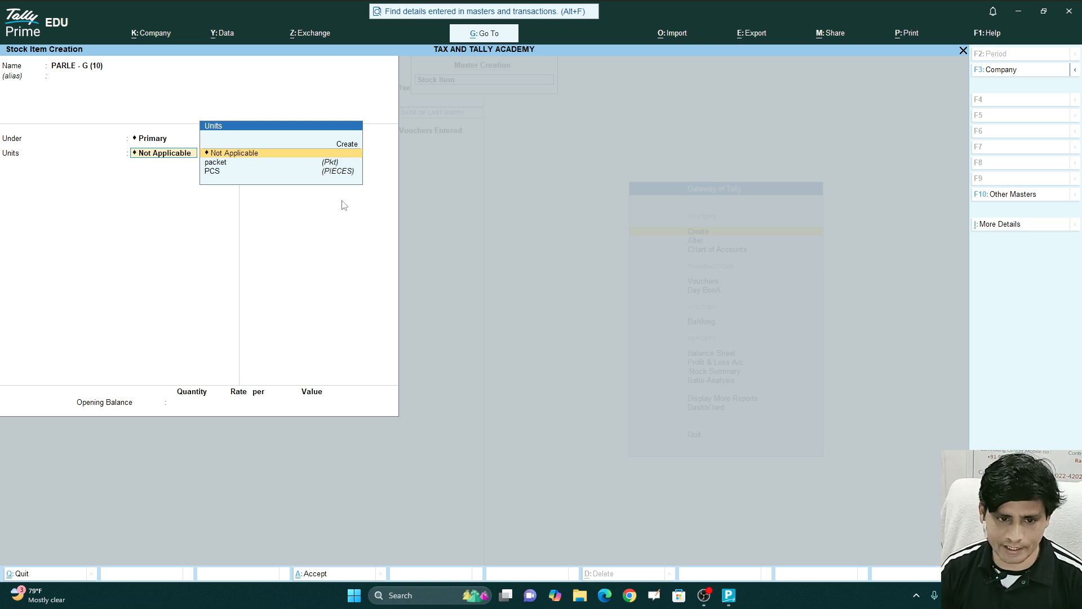
Step: Assign the unit PCS to the stock item, leave the rate of duty and opening balance blank, save it and return to the Gateway of Tally
key(Down)
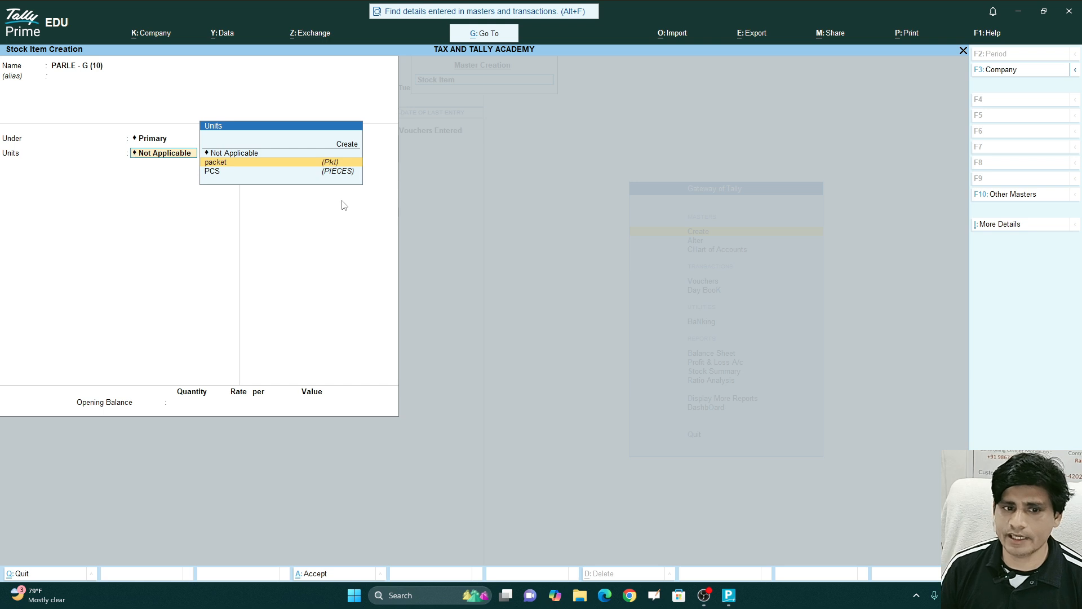
key(Down)
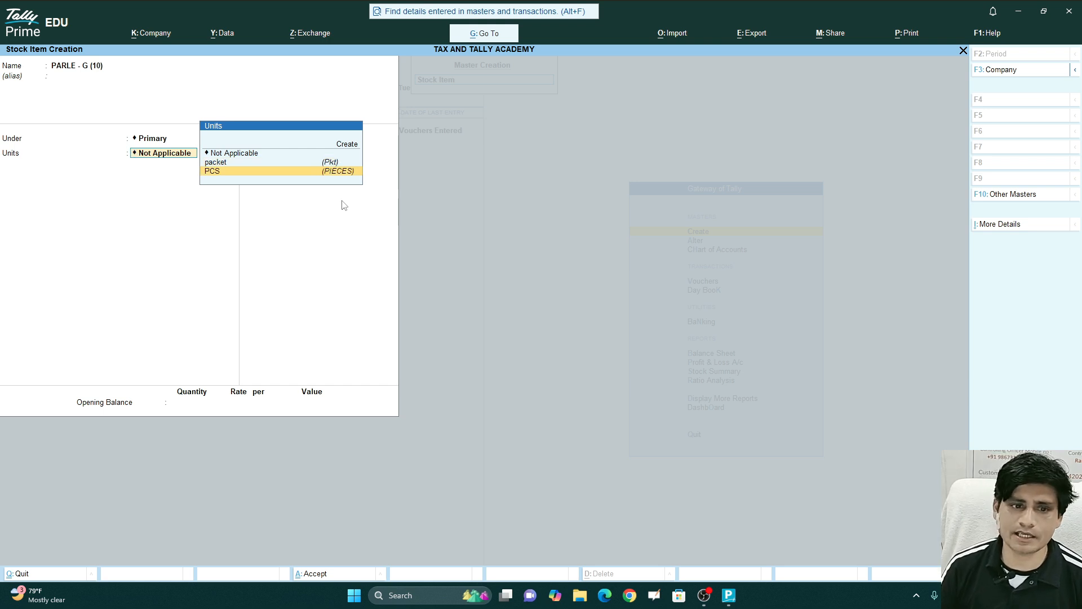
key(Return)
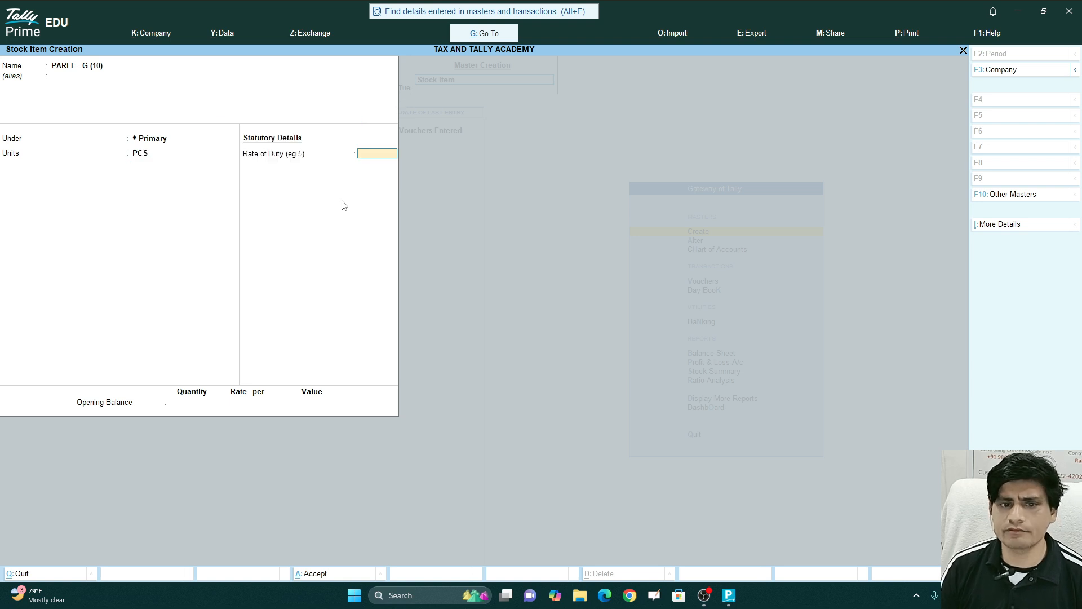
key(Return)
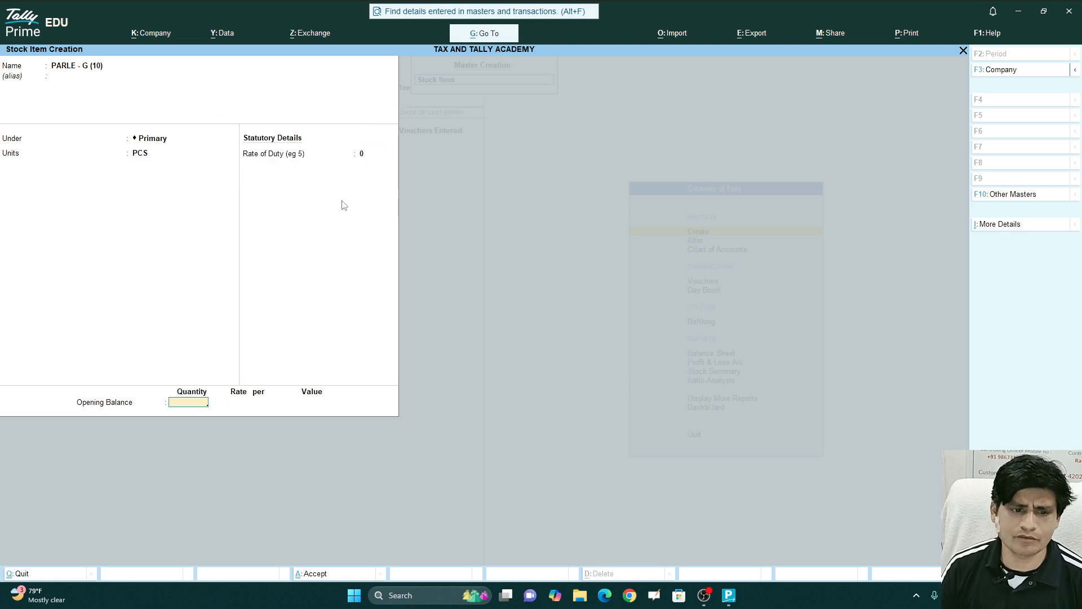
key(Return)
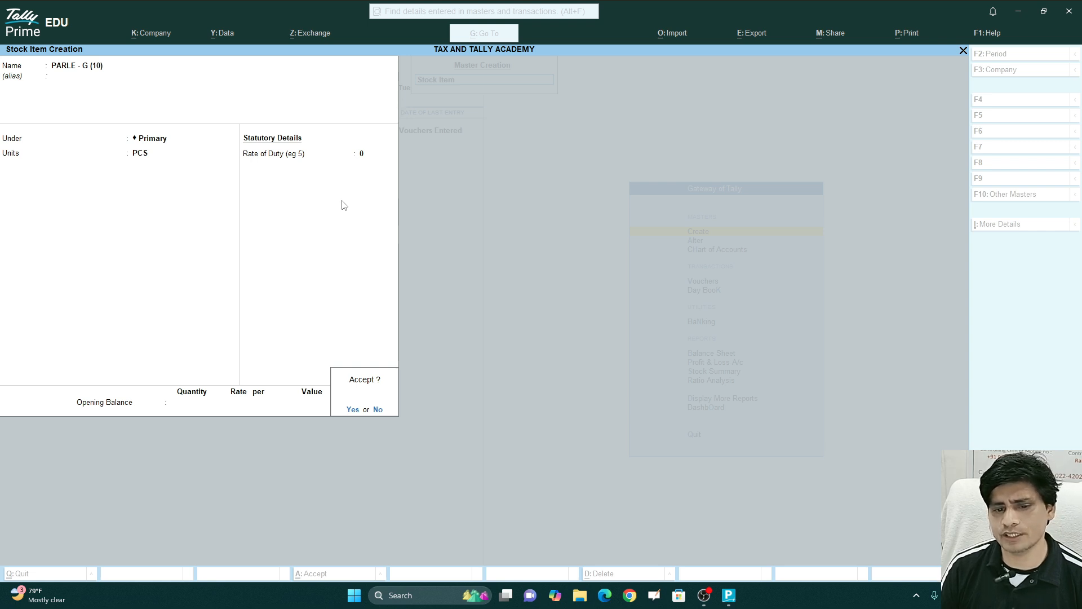
key(Return)
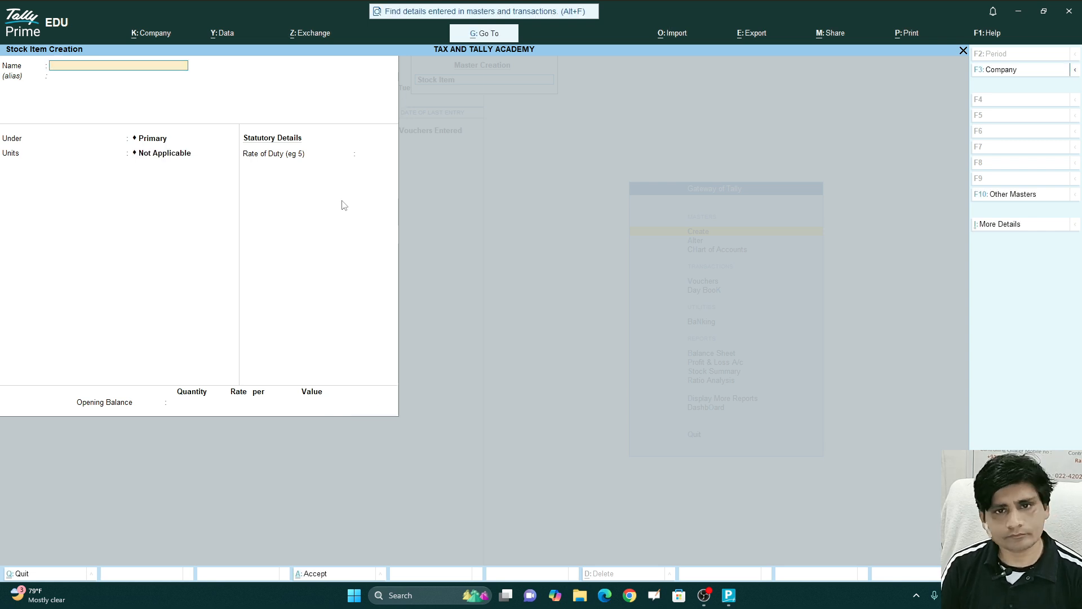
key(Escape)
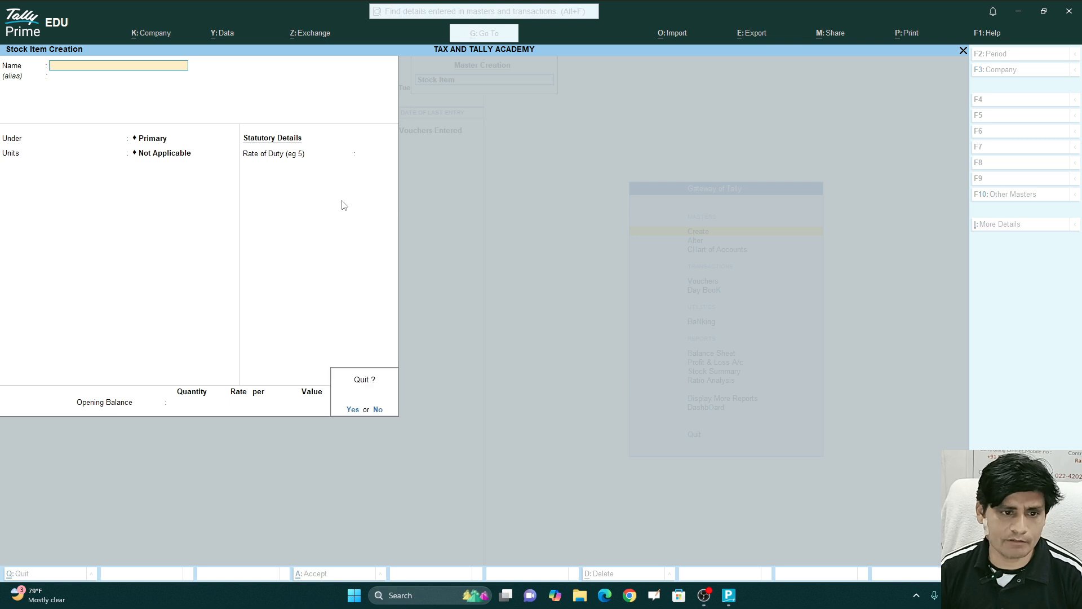
key(y)
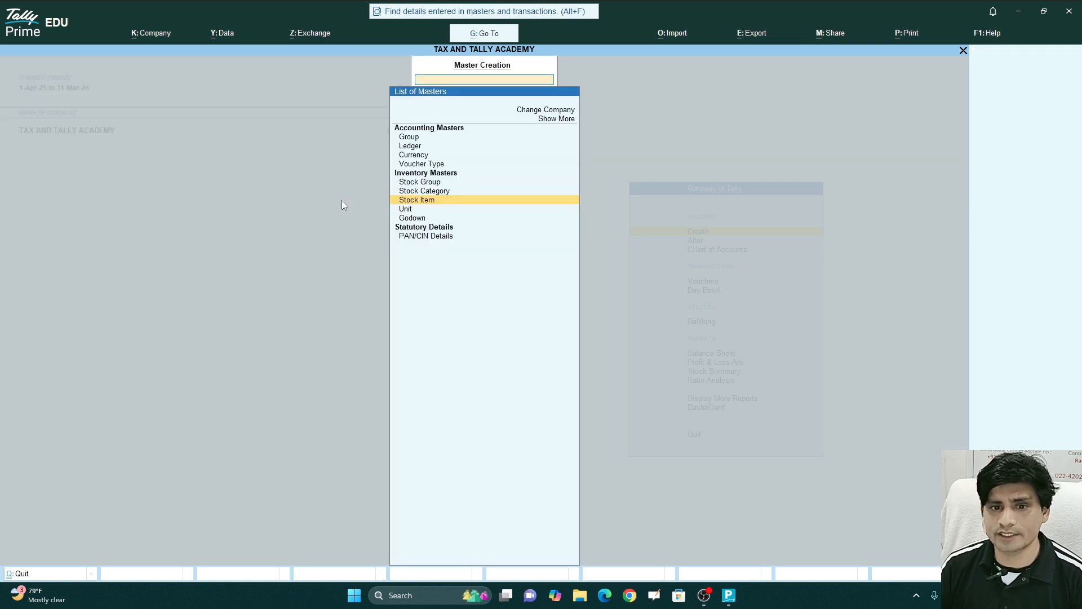
key(Escape)
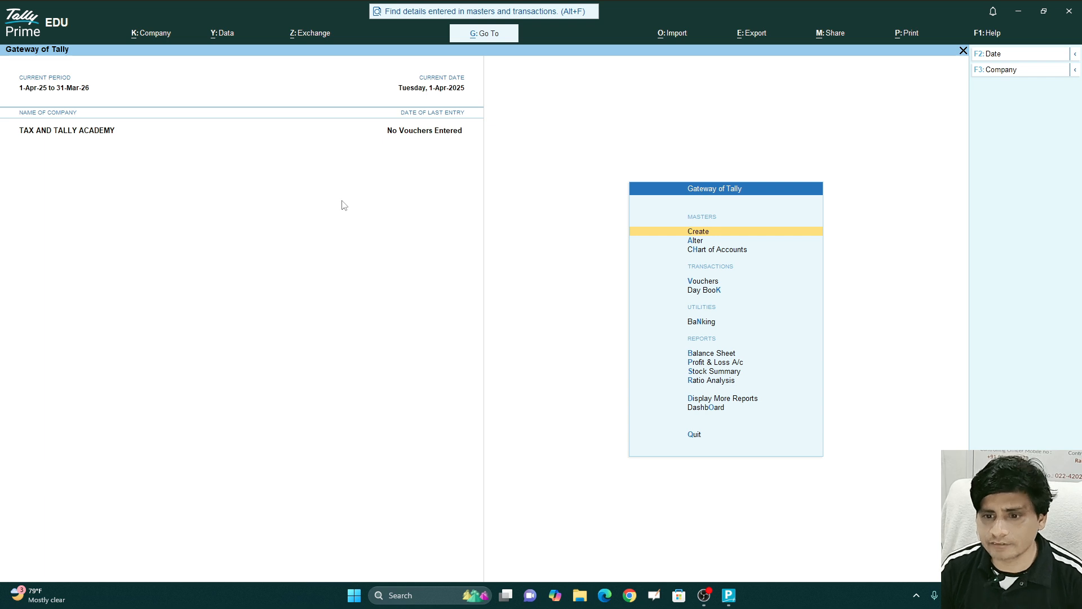
Step: Open the list of stock items from the inventory masters in the Chart of Accounts
key(Down)
key(Down)
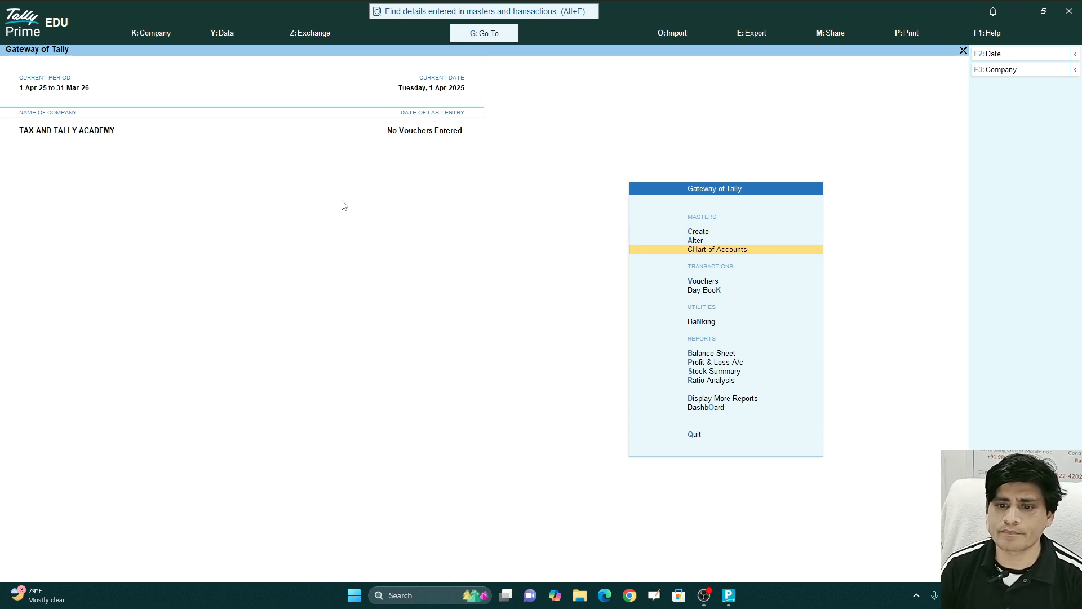
key(Return)
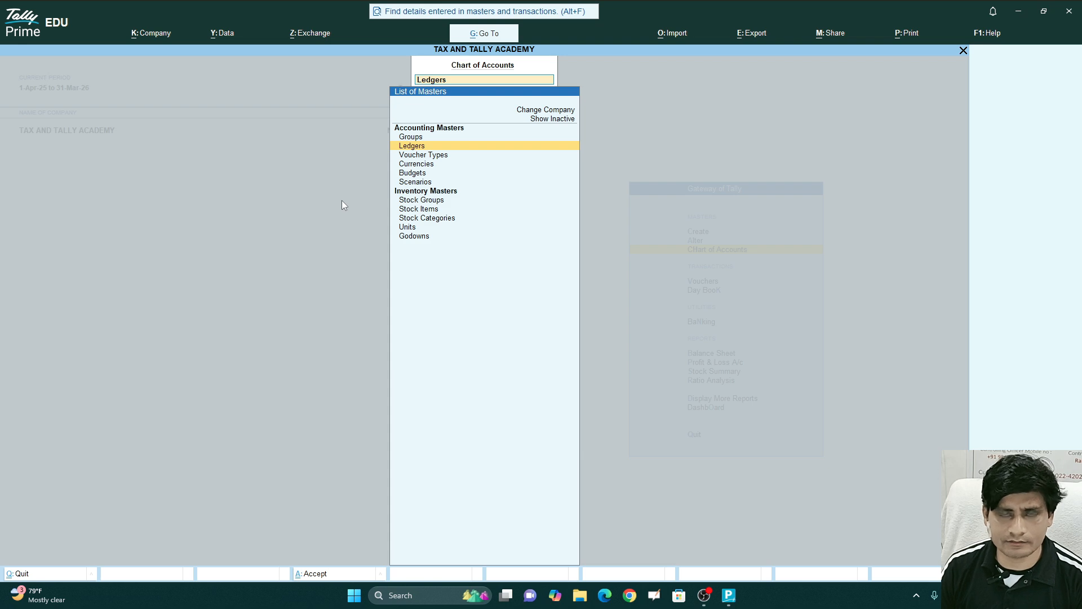
key(Down)
key(Down)
key(Down)
key(Down)
key(Down)
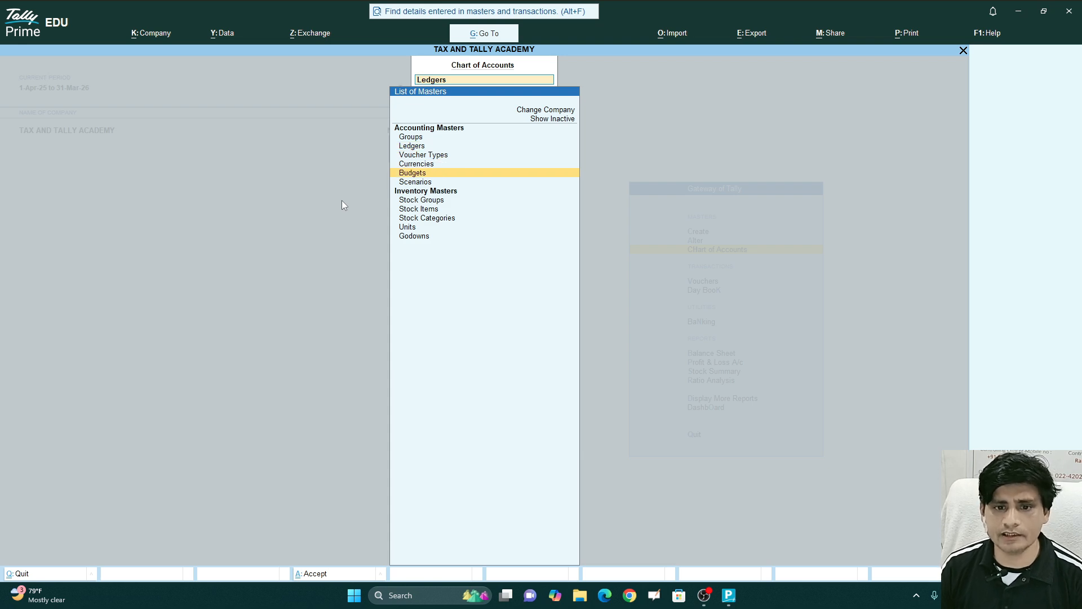
key(Down)
key(Down)
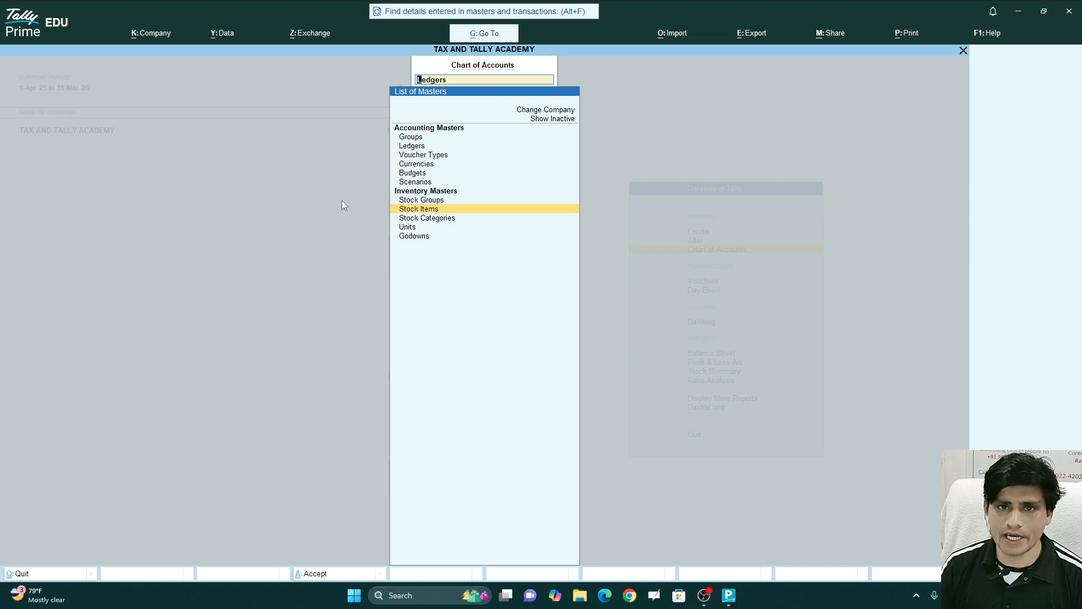
key(Return)
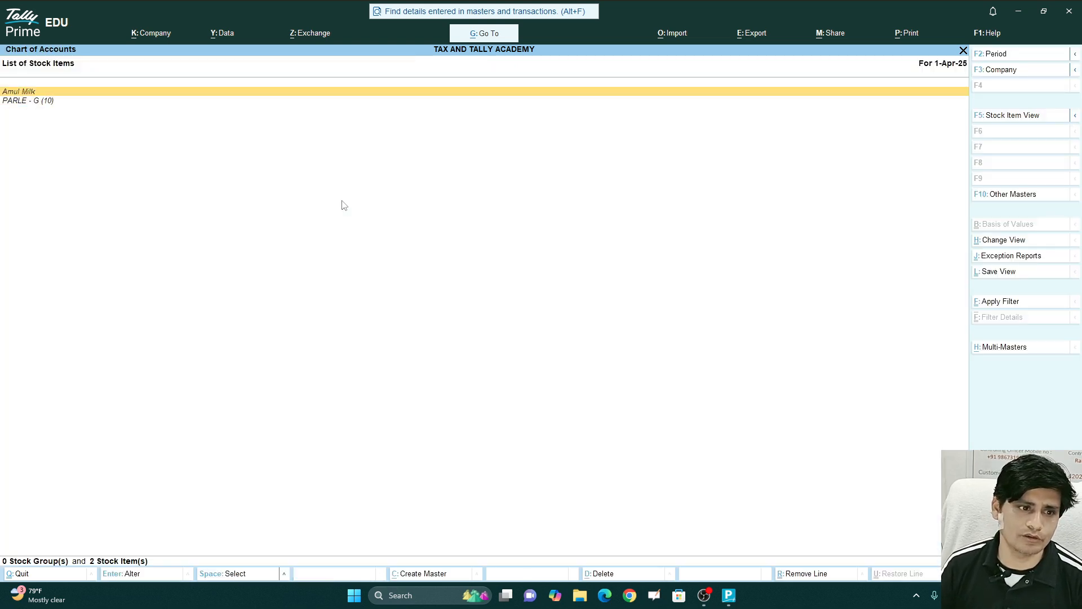
Step: Check the entries in the list of stock items, and return to the Gateway of Tally
key(Down)
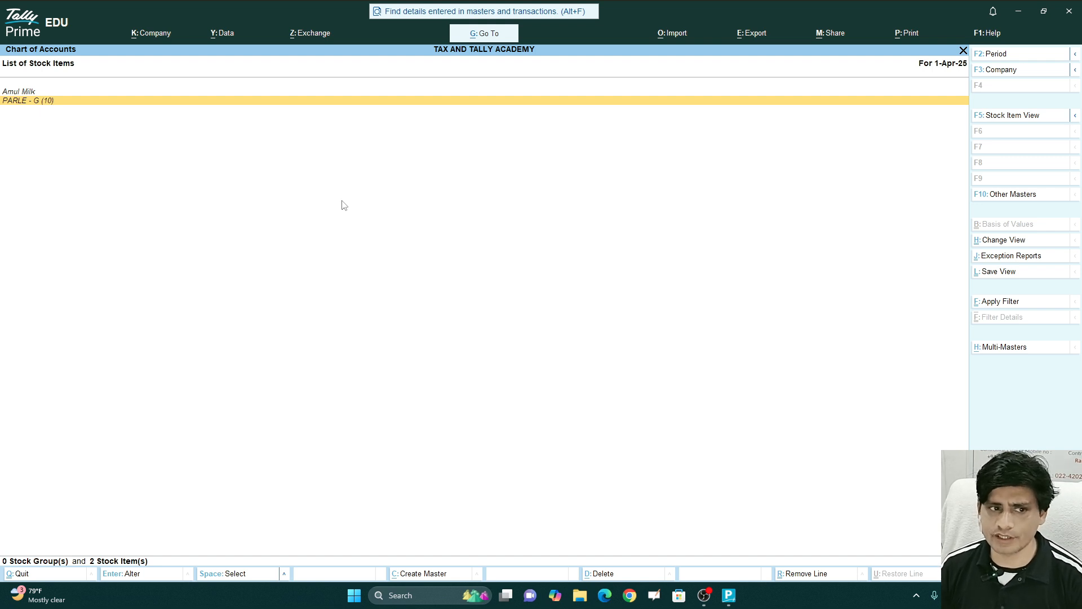
key(Up)
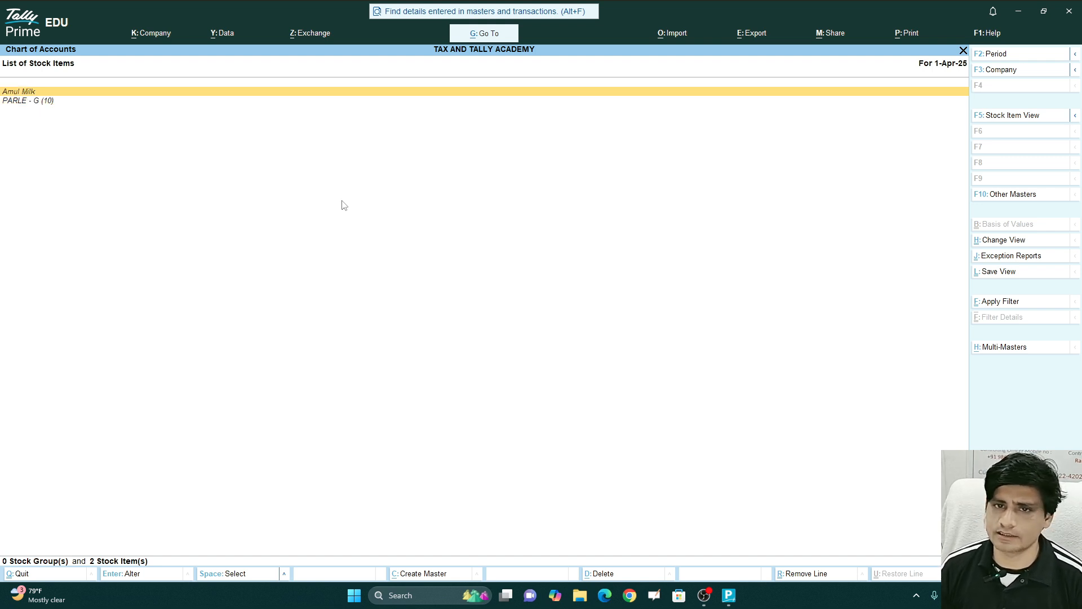
key(Escape)
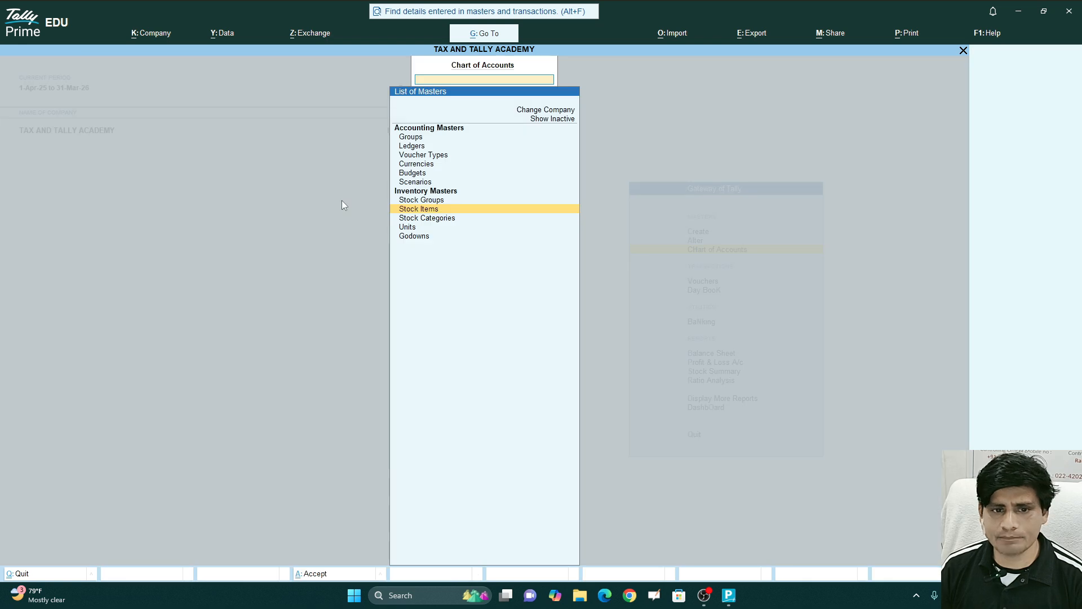
key(Escape)
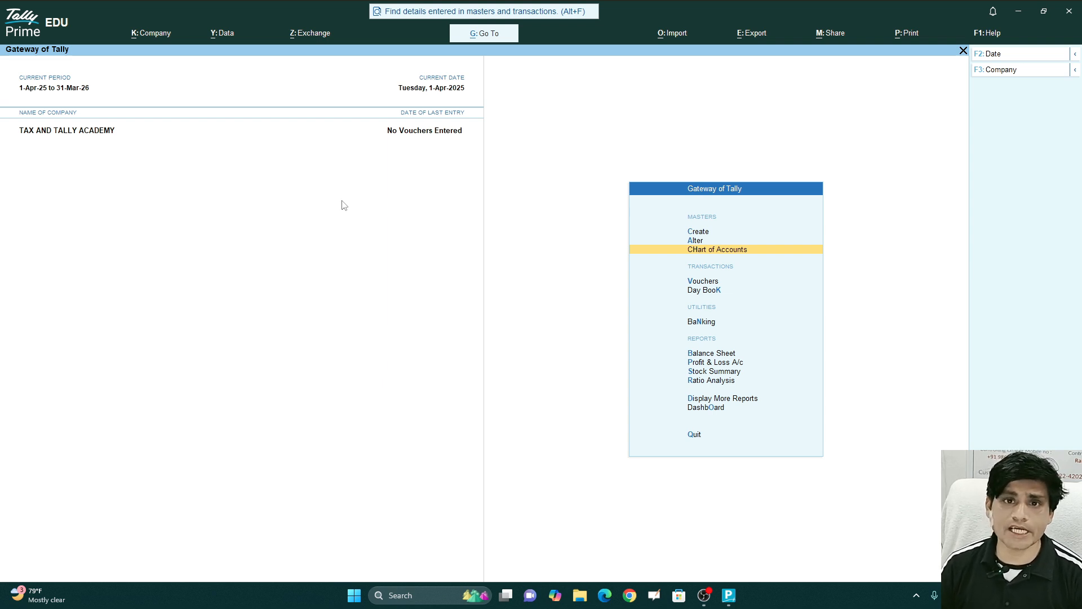
key(Down)
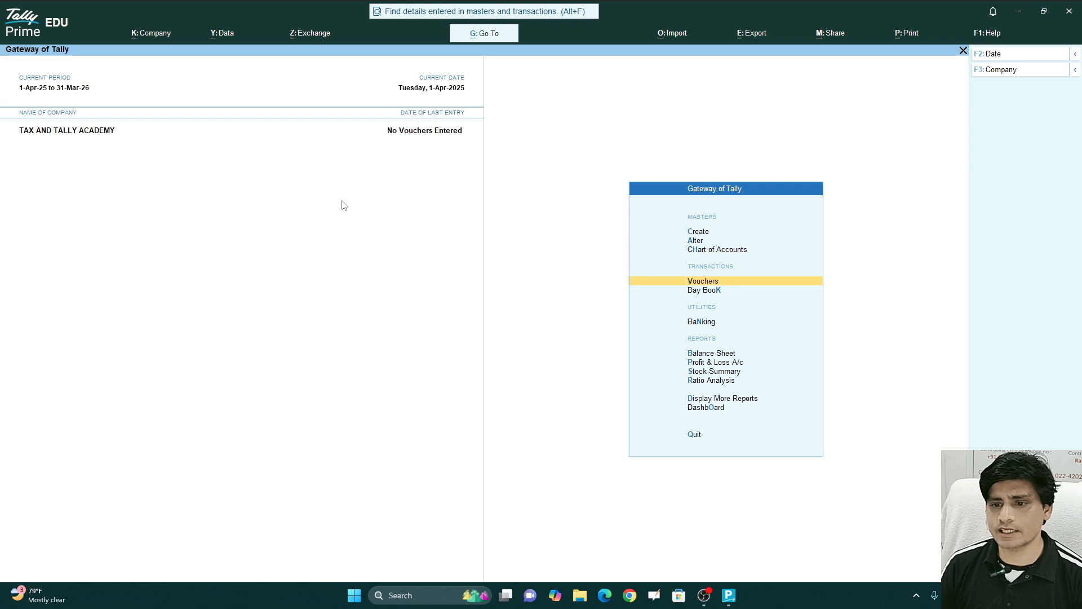
key(Up)
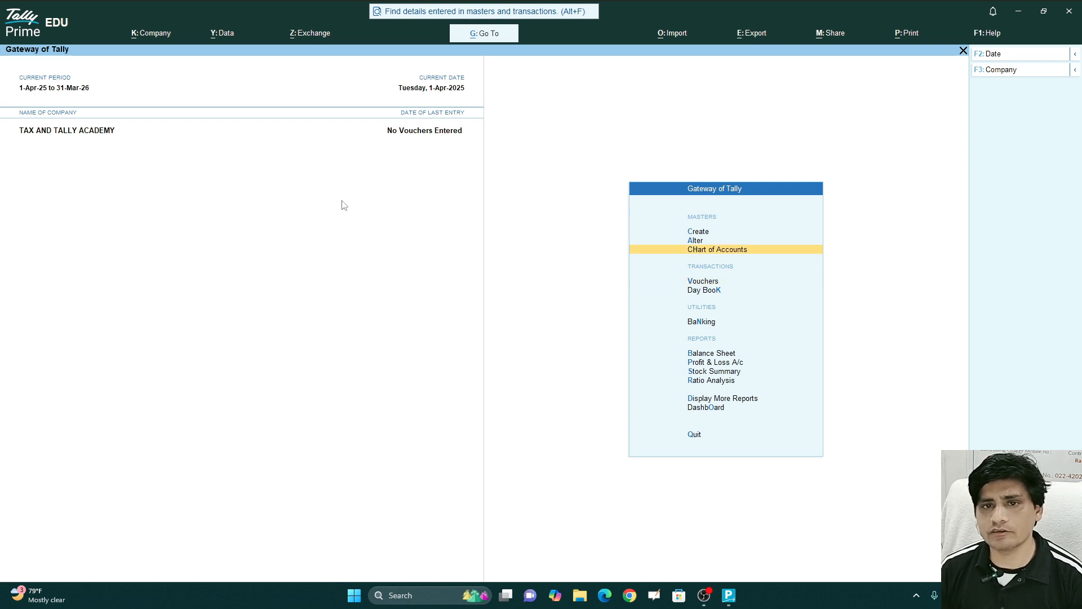